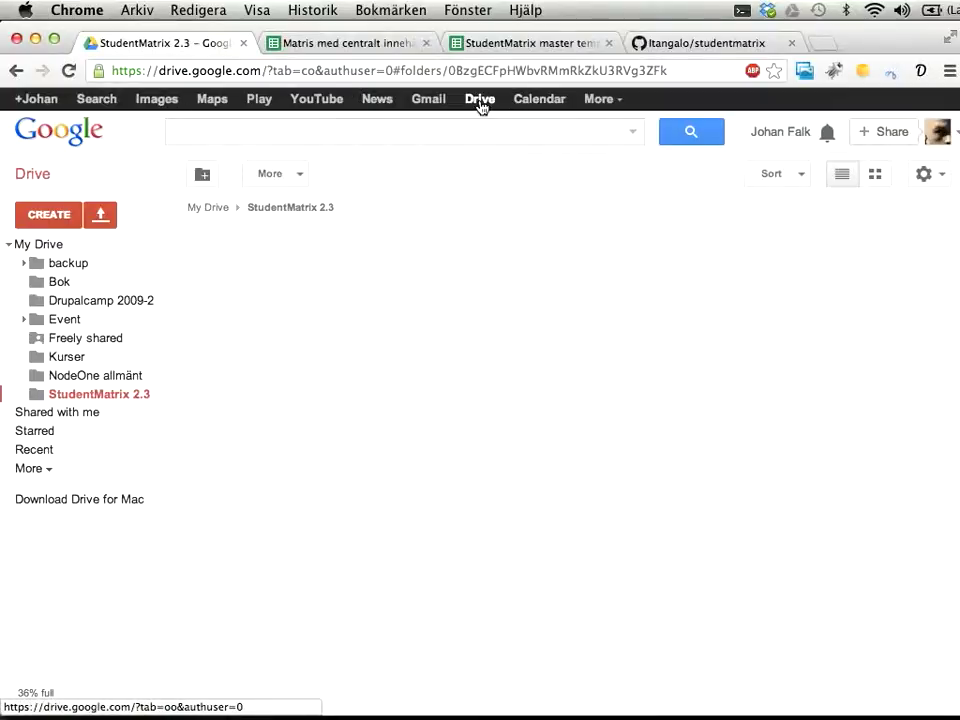
pyautogui.click(602, 104)
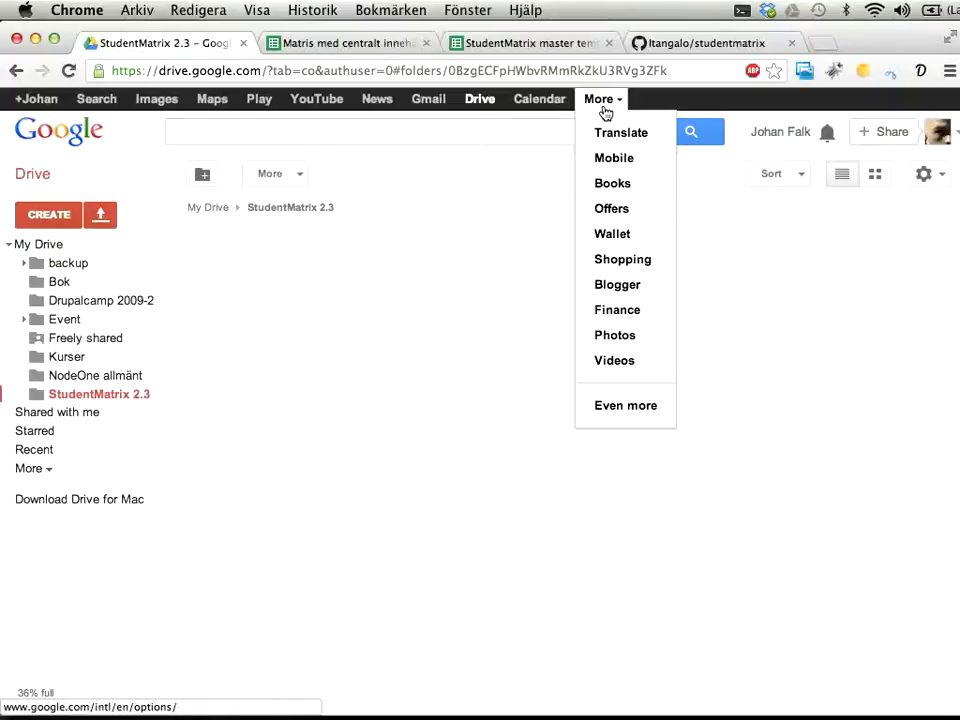
pyautogui.click(601, 102)
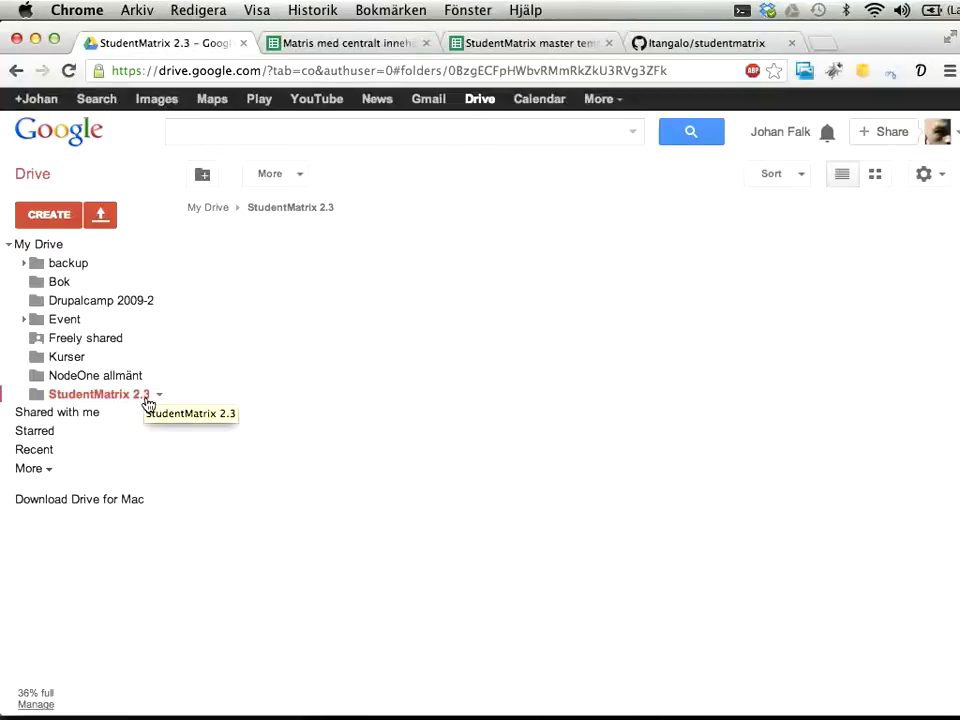
# Create a new spreadsheet in the StudentMatrix 2.3 folder and enter "iuuyffi" in B5 and "reg" in C6
pyautogui.click(57, 222)
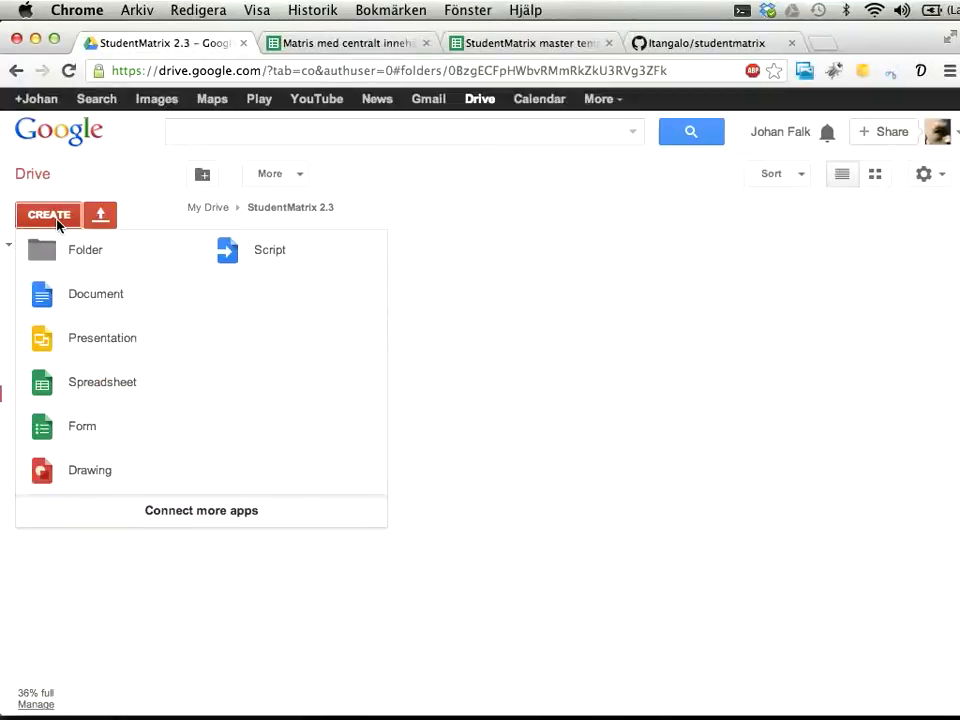
pyautogui.click(99, 393)
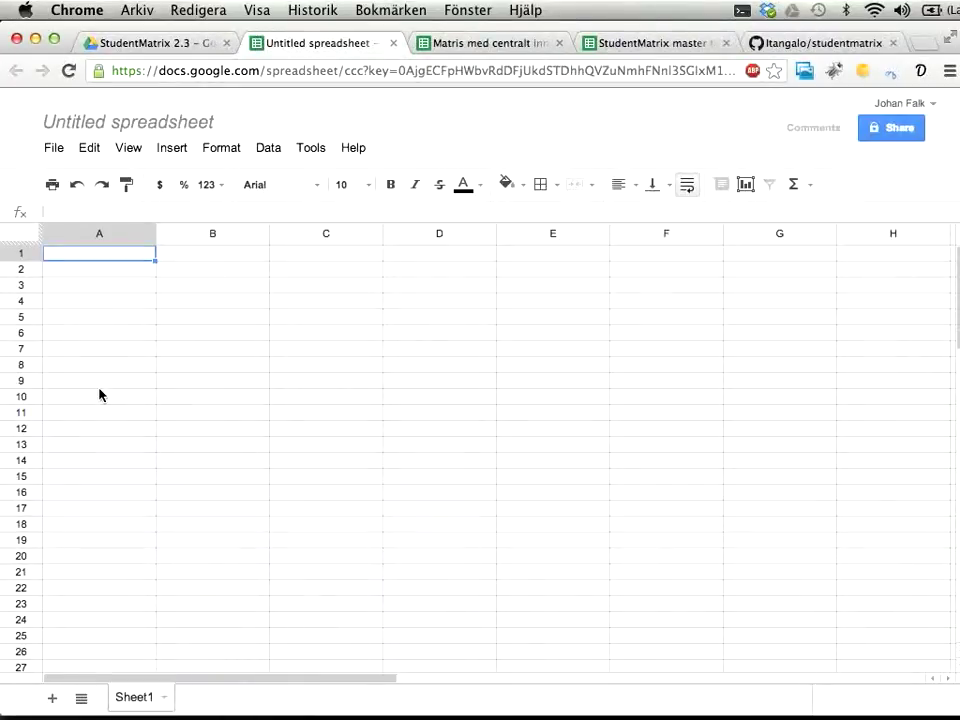
pyautogui.moveTo(210, 350)
pyautogui.mouseDown()
pyautogui.moveTo(377, 514)
pyautogui.moveTo(212, 325)
pyautogui.mouseUp()
pyautogui.click(212, 325)
pyautogui.write('iuuyffi')
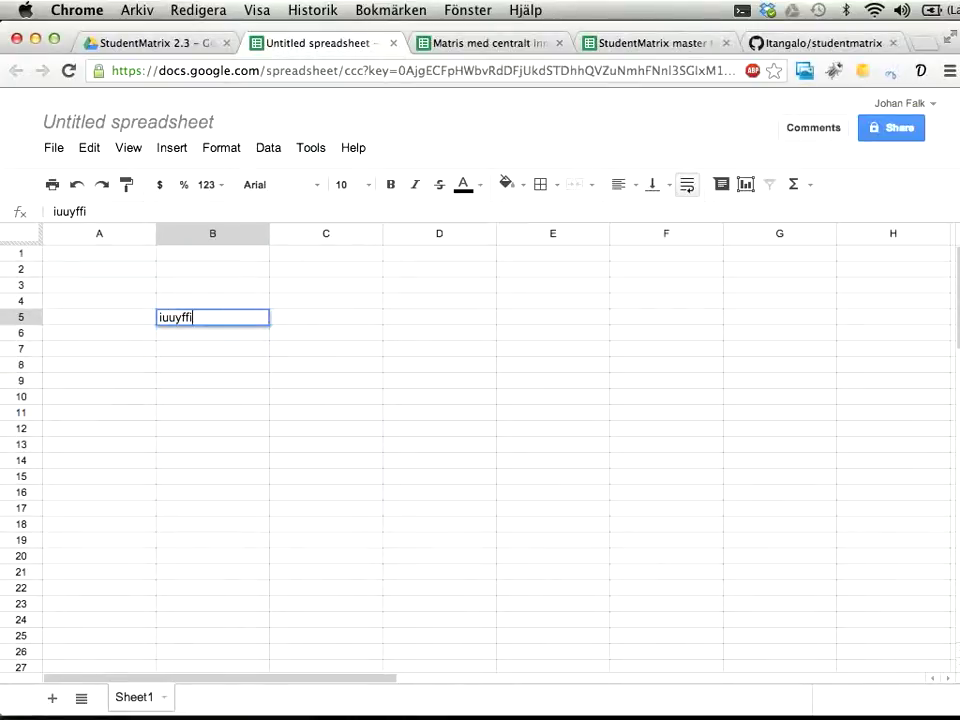
pyautogui.press('Return')
pyautogui.press('Tab')
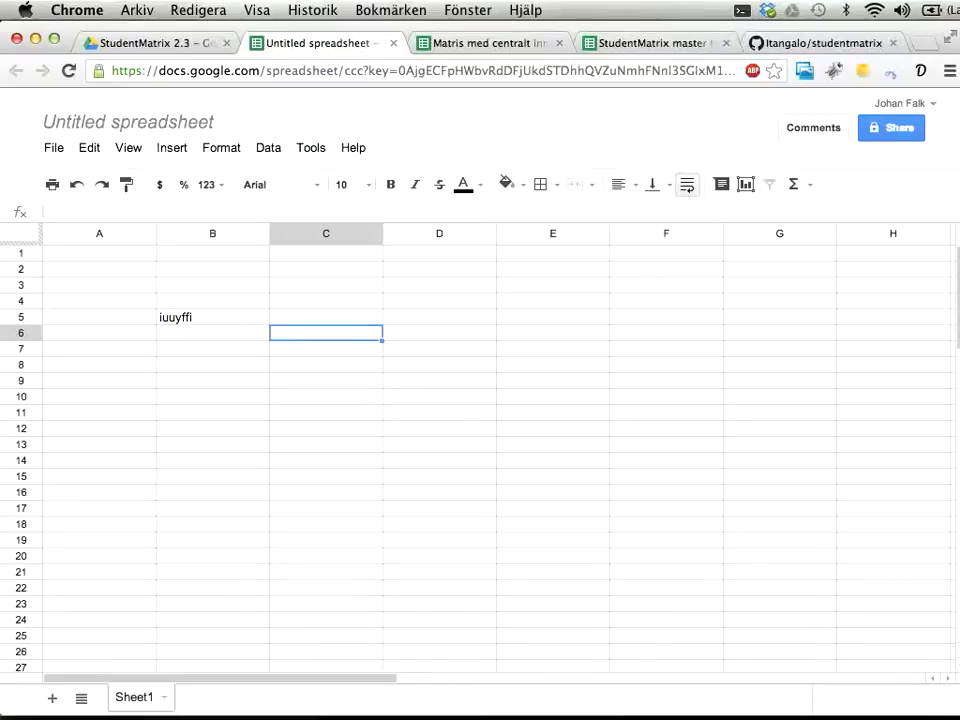
pyautogui.write('reg')
pyautogui.press('Up')
pyautogui.press('Up')
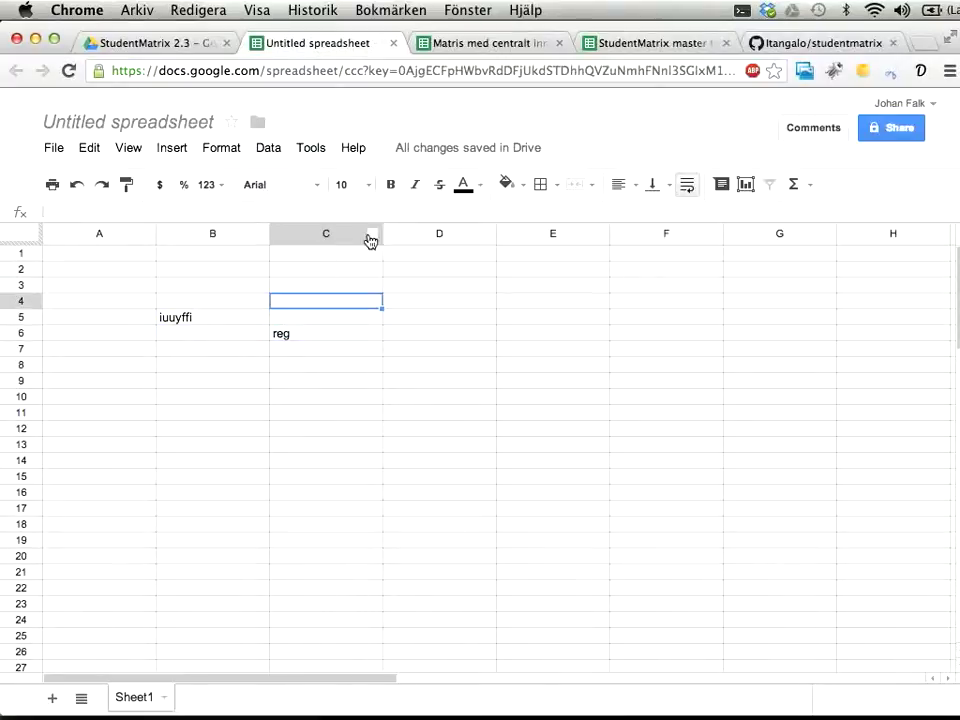
# Narrow column C to about half its width and make row 4 more than three times taller
pyautogui.moveTo(381, 232); pyautogui.dragTo(321, 232)
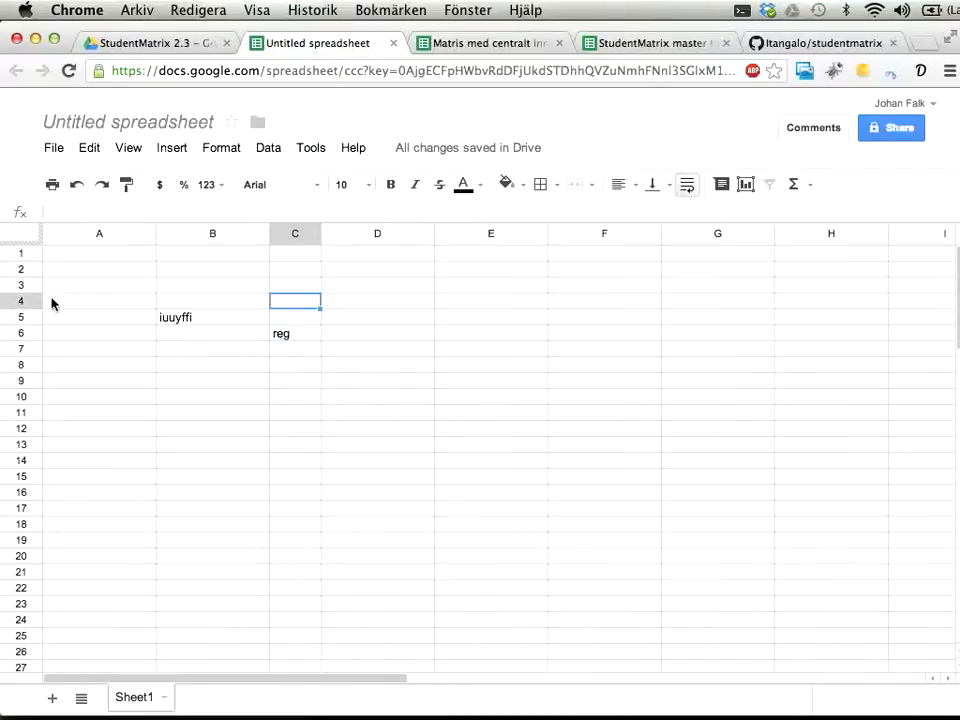
pyautogui.moveTo(32, 308); pyautogui.dragTo(32, 347)
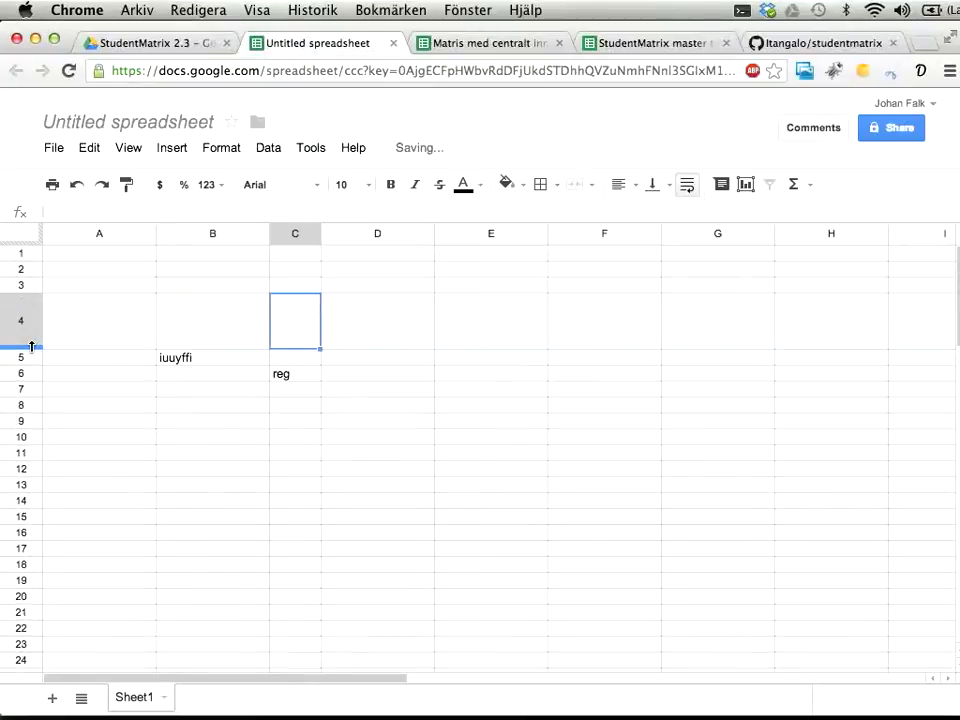
# Merge cells D5:D8 into one cell and enter "Hejhej" in it
pyautogui.moveTo(381, 362); pyautogui.dragTo(381, 407)
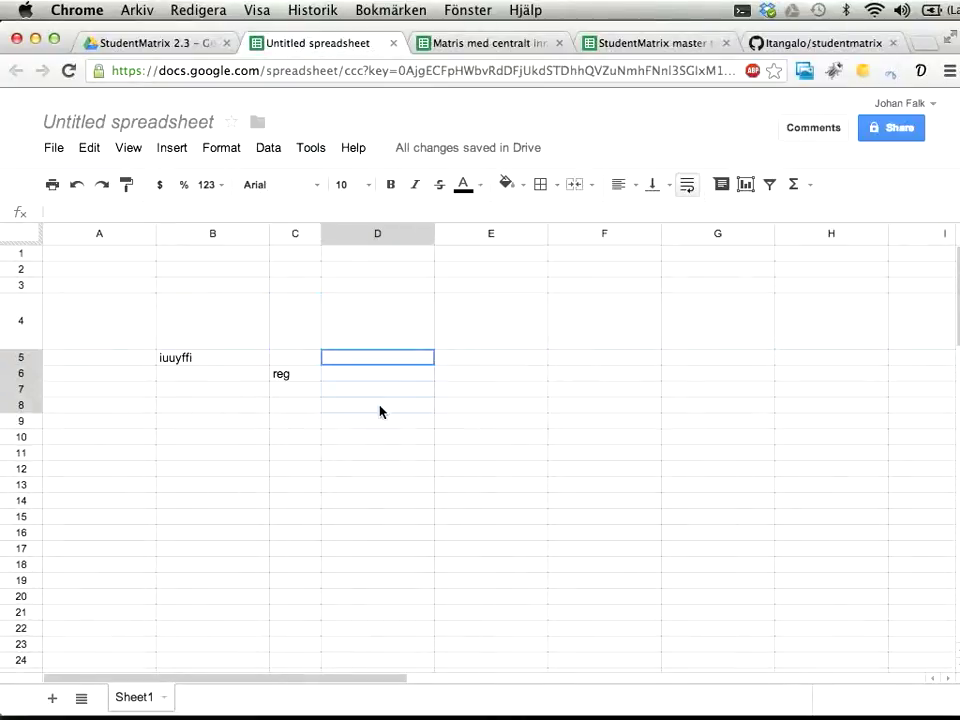
pyautogui.click(573, 187)
pyautogui.write('Hejhej')
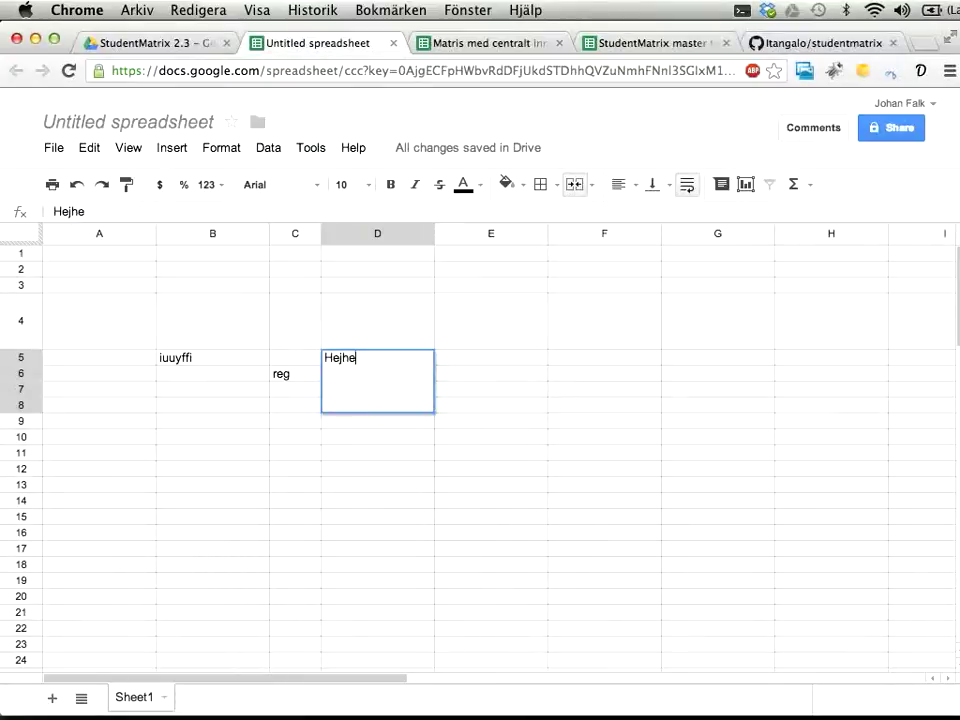
pyautogui.press('Return')
# Fill cells B5:B7 with a medium blue background colour
pyautogui.moveTo(214, 357); pyautogui.dragTo(219, 394)
pyautogui.click(506, 184)
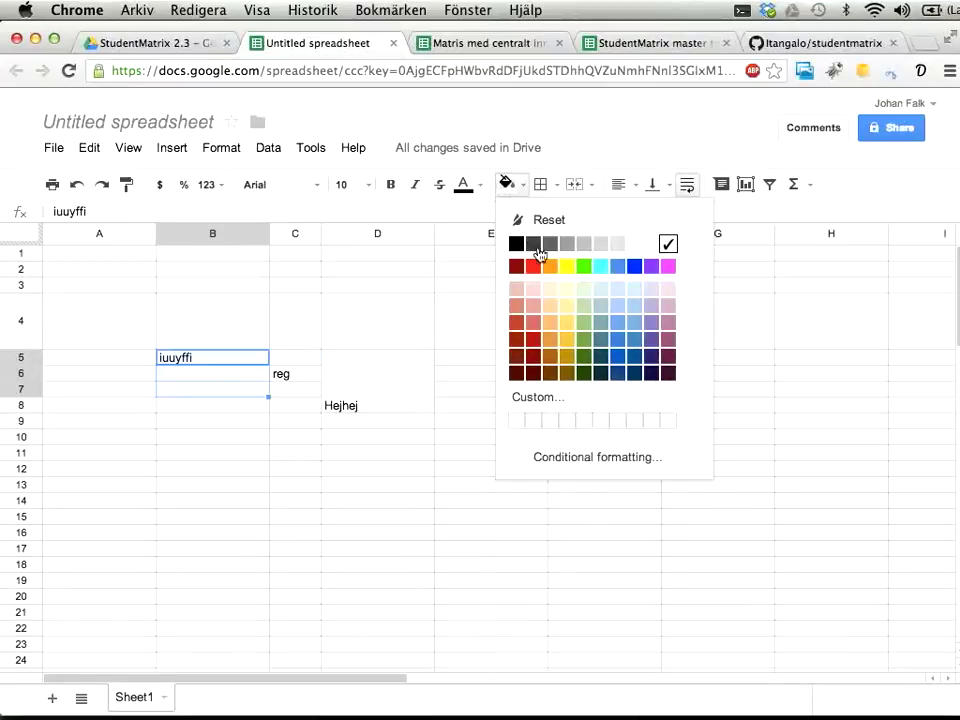
pyautogui.click(624, 268)
pyautogui.click(380, 453)
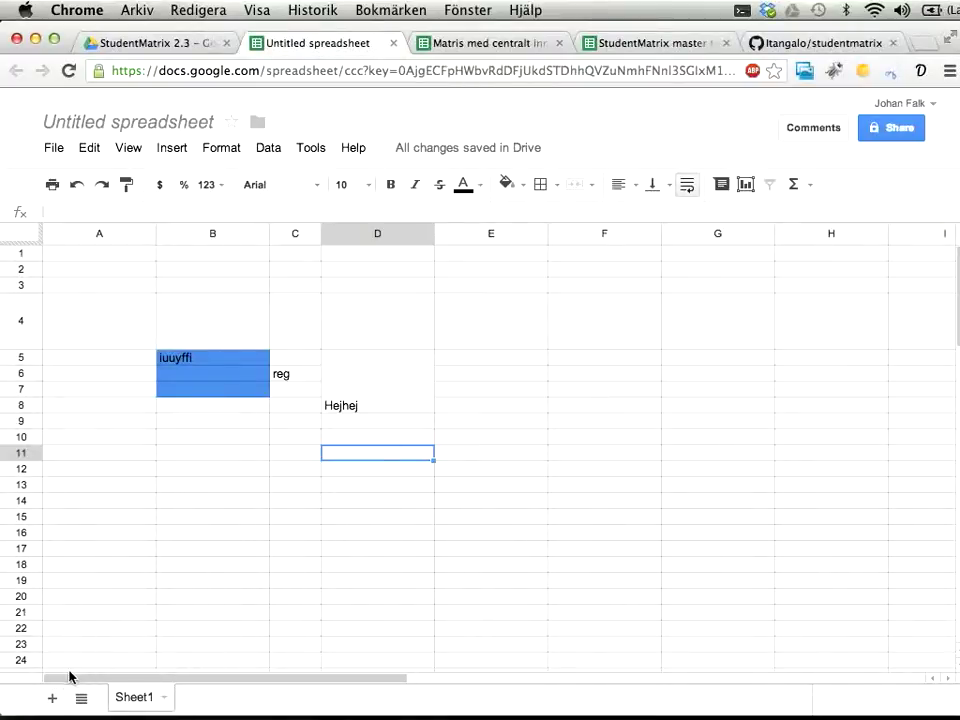
# Add two new sheets, move the last one directly after Sheet1, and return to Sheet1
pyautogui.click(53, 700)
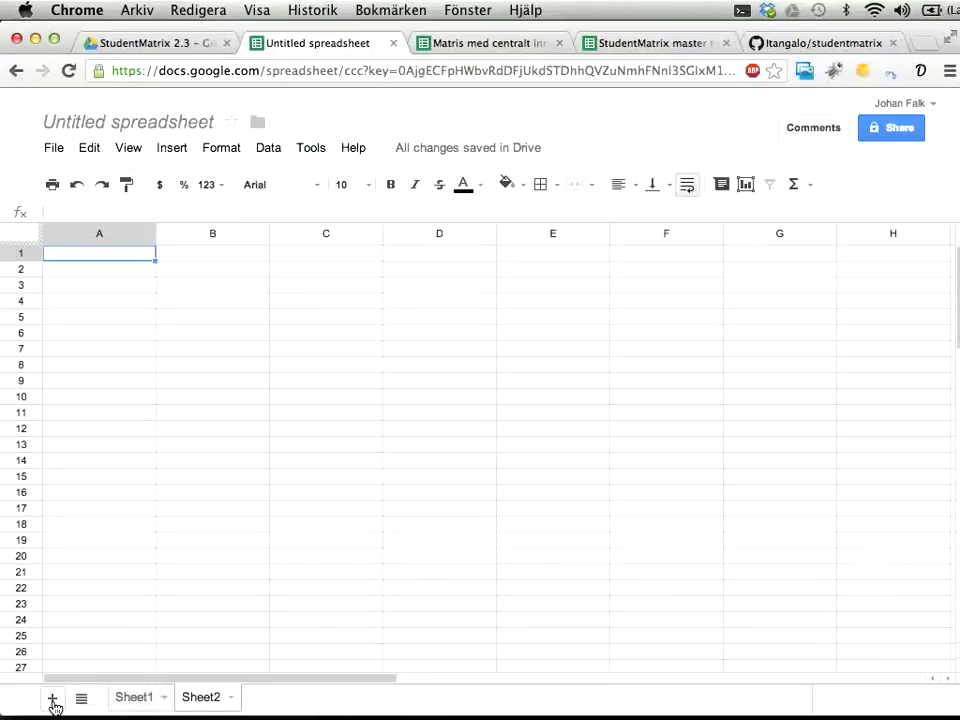
pyautogui.click(53, 700)
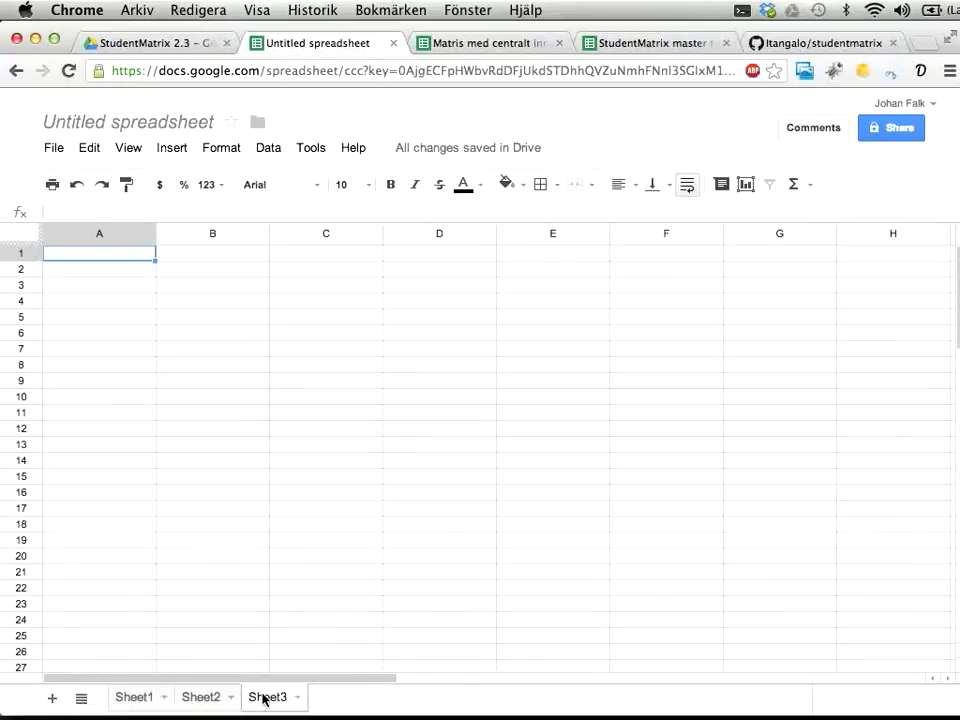
pyautogui.moveTo(264, 695); pyautogui.dragTo(208, 698)
pyautogui.click(133, 700)
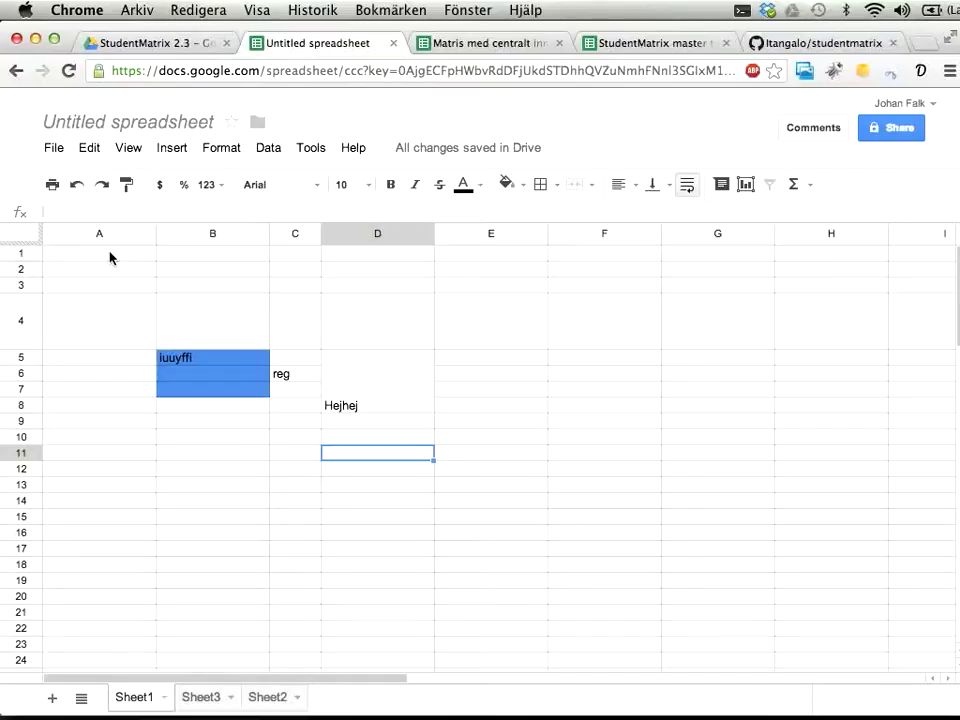
# Start sharing the spreadsheet, name it "namn", and review its sharing settings without changing them
pyautogui.click(893, 132)
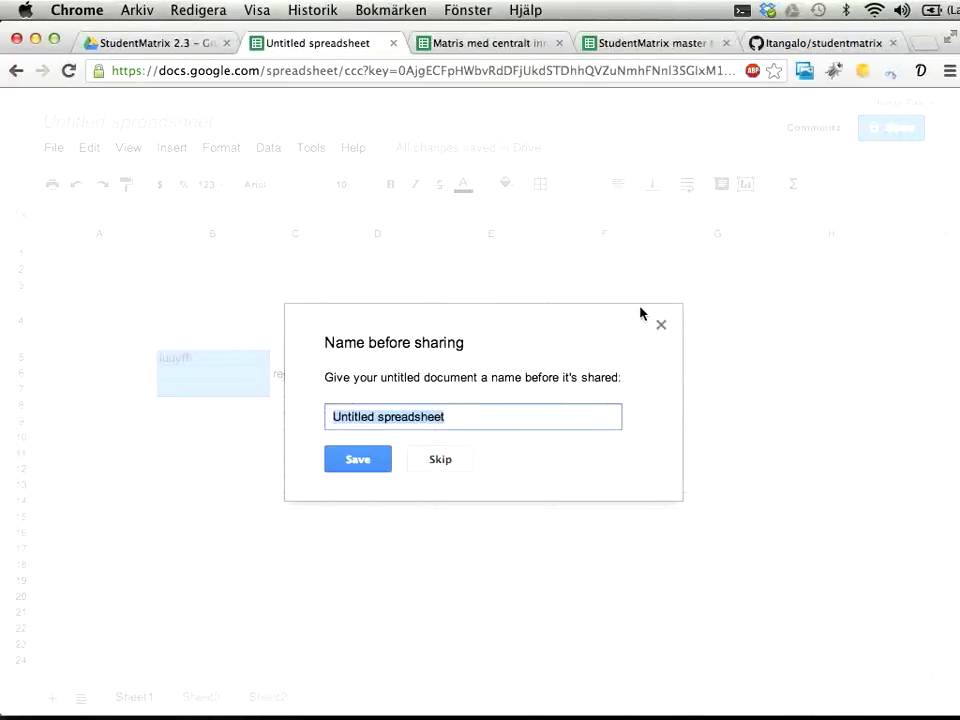
pyautogui.write('namn')
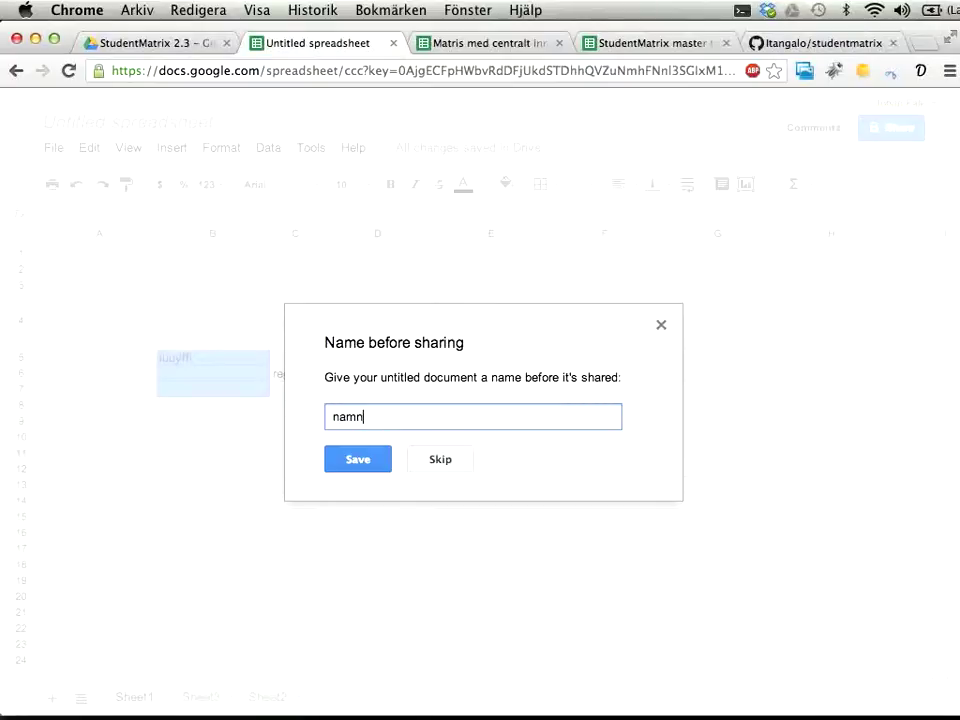
pyautogui.press('Return')
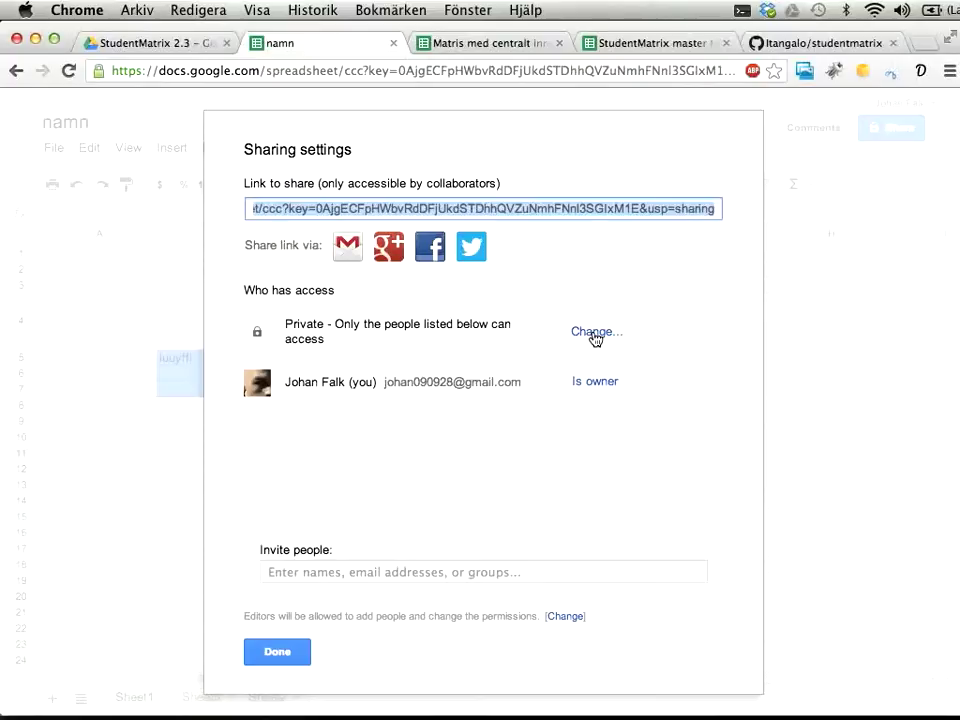
pyautogui.click(278, 658)
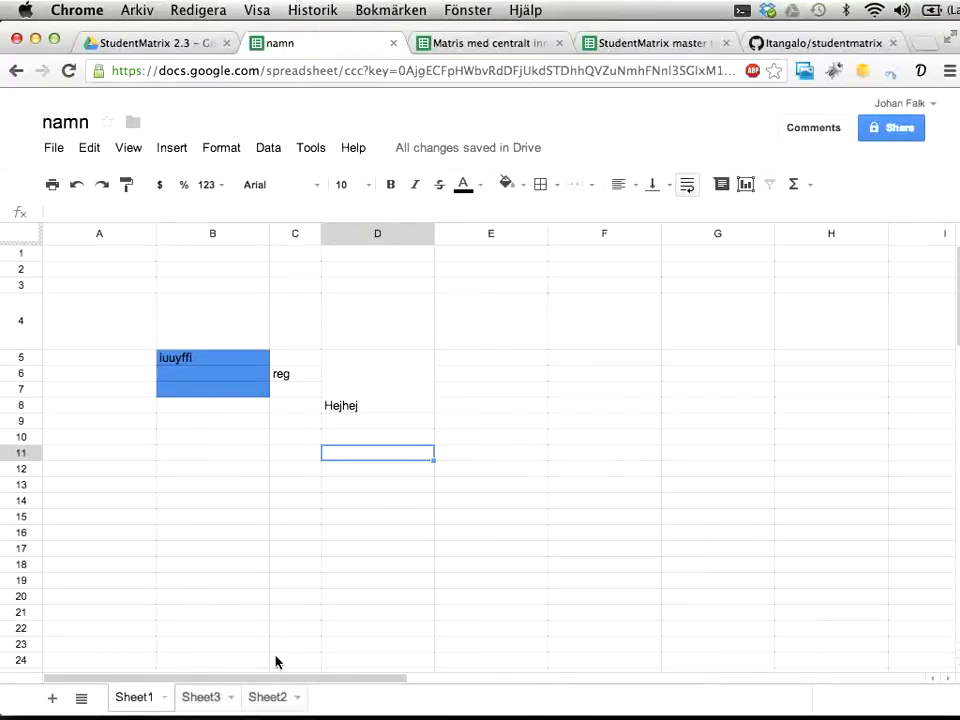
# Close the "namn" spreadsheet and remove it from the StudentMatrix 2.3 folder in Drive
pyautogui.click(394, 44)
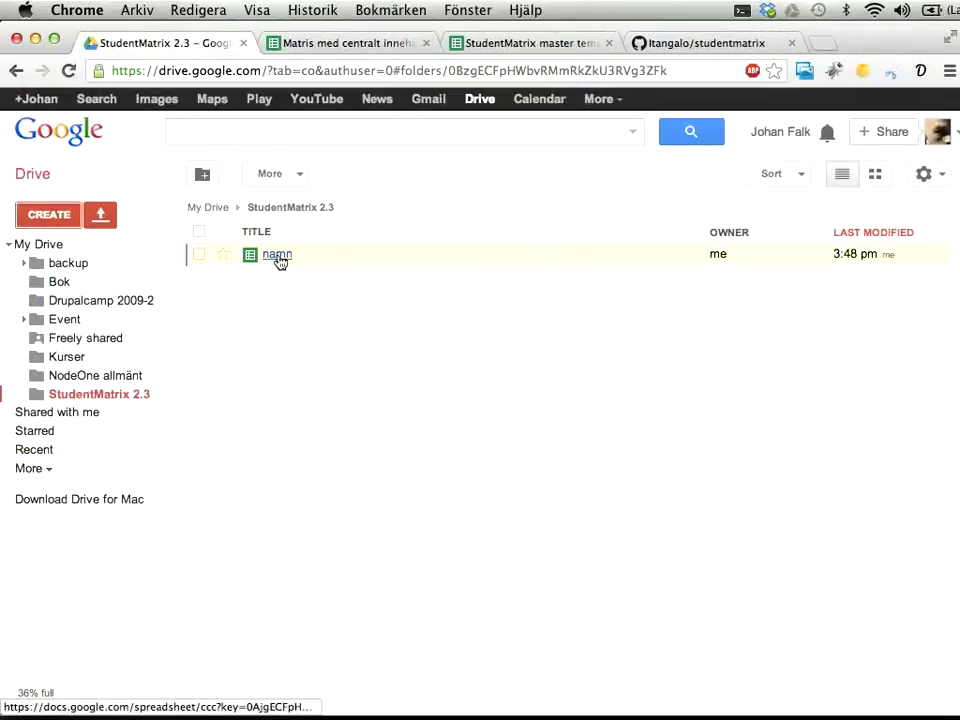
pyautogui.click(199, 255)
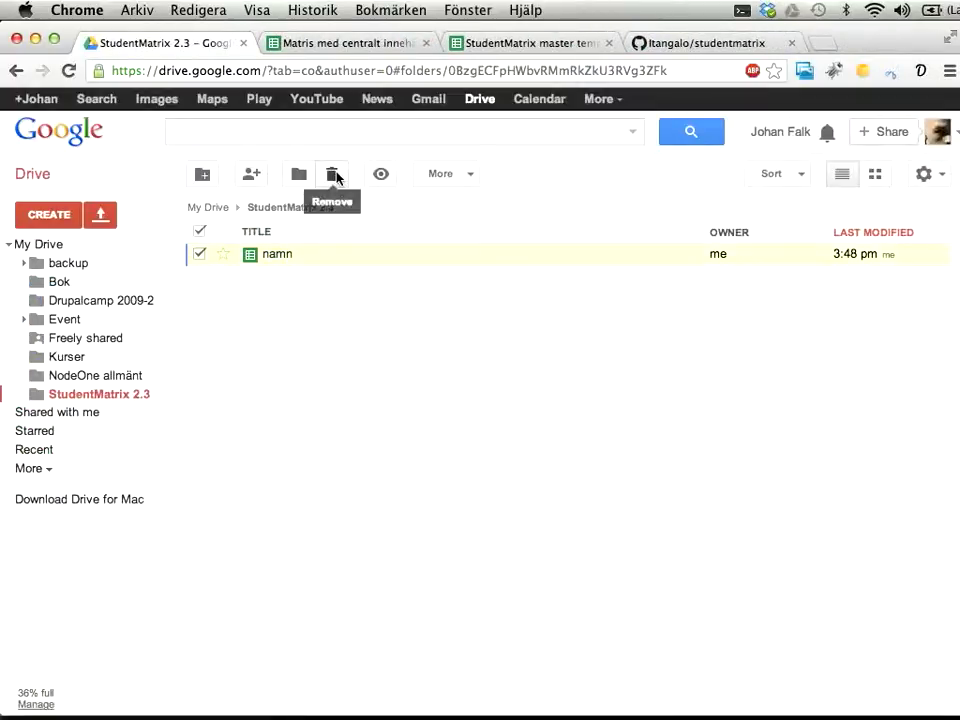
pyautogui.click(331, 174)
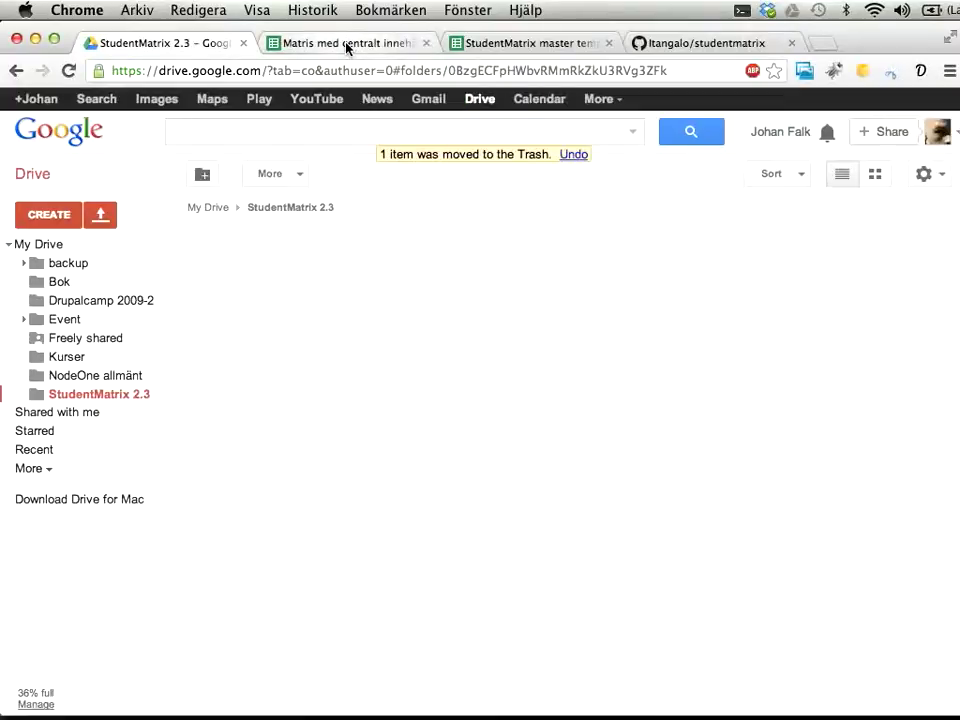
# Examine the matematik 2b matrix spreadsheet, covering all its topic sections and the level columns of the Korrelation section
pyautogui.click(347, 46)
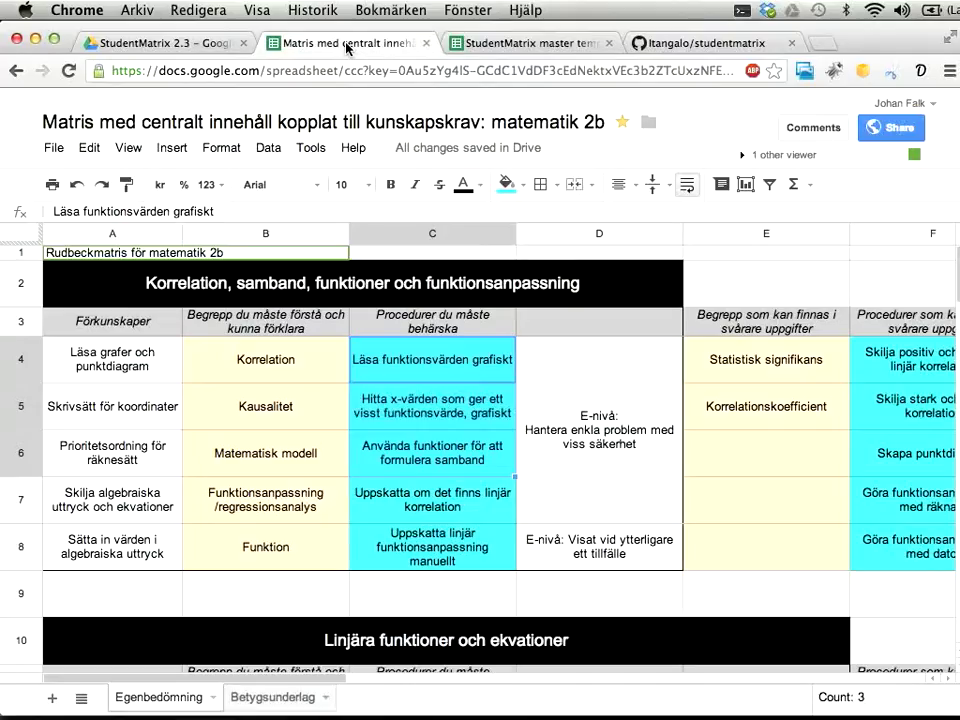
pyautogui.click(265, 370)
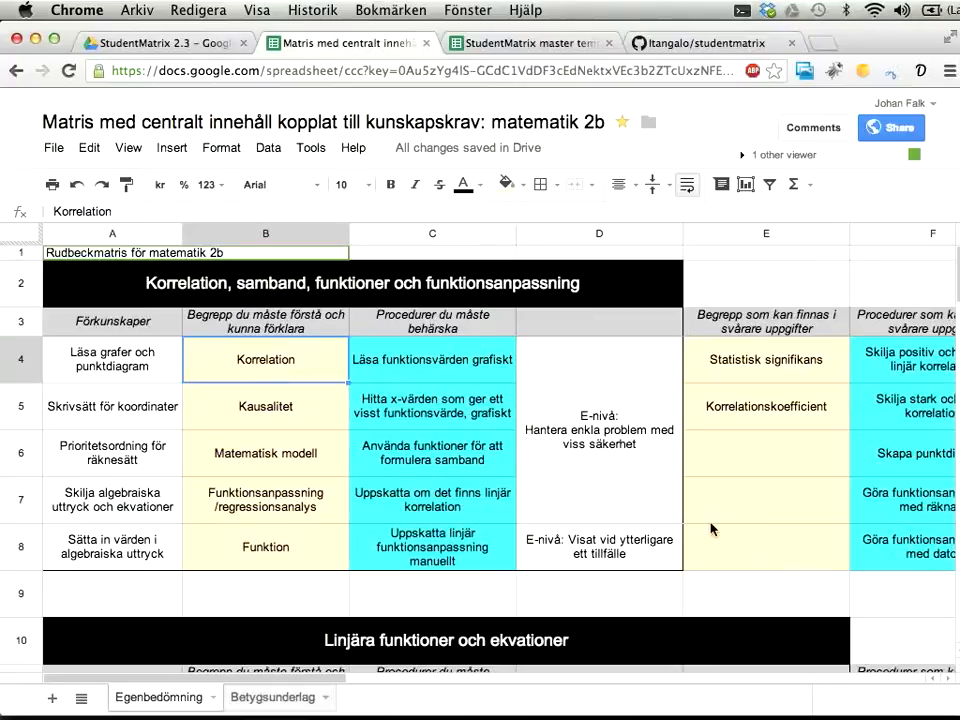
pyautogui.press('super+minus')
pyautogui.press('super+minus')
pyautogui.press('super+minus')
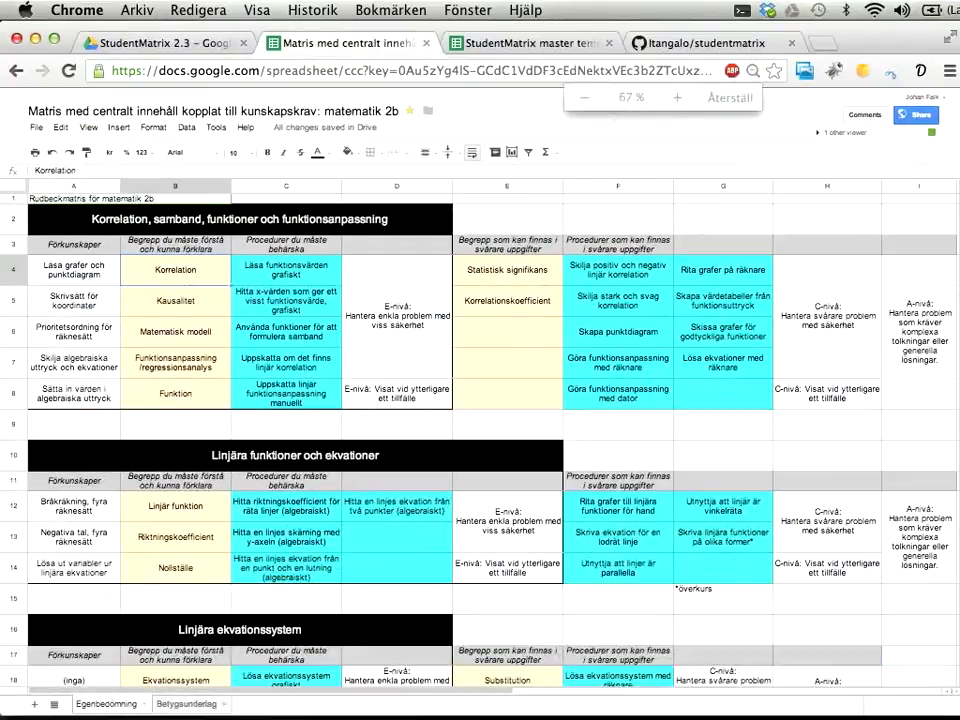
pyautogui.press('super+minus')
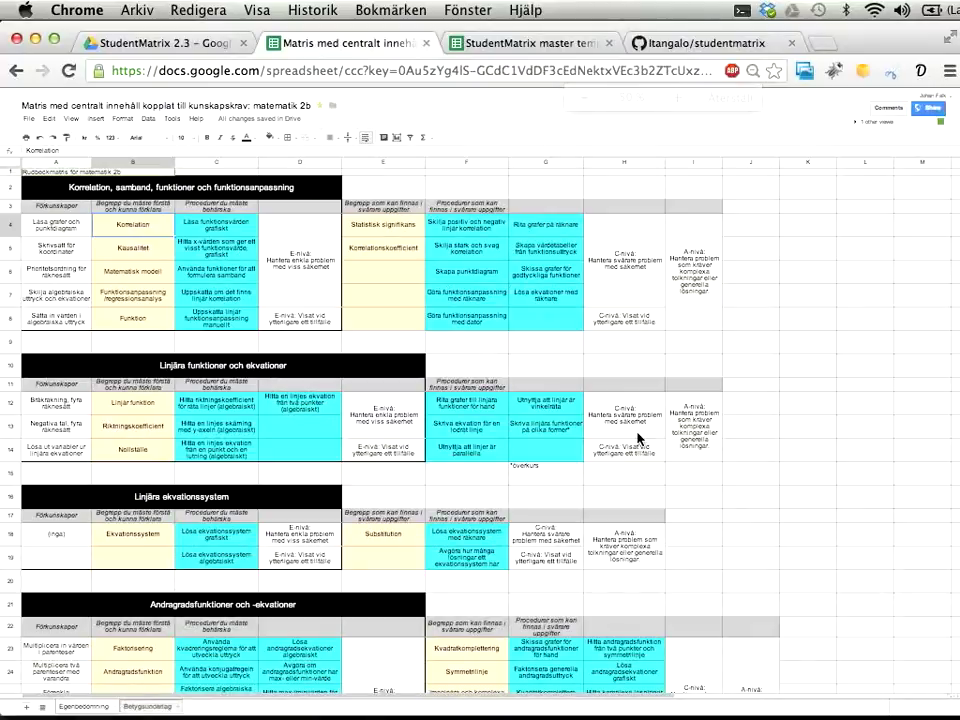
pyautogui.scroll(-10, 639, 444)
pyautogui.scroll(-8, 638, 437)
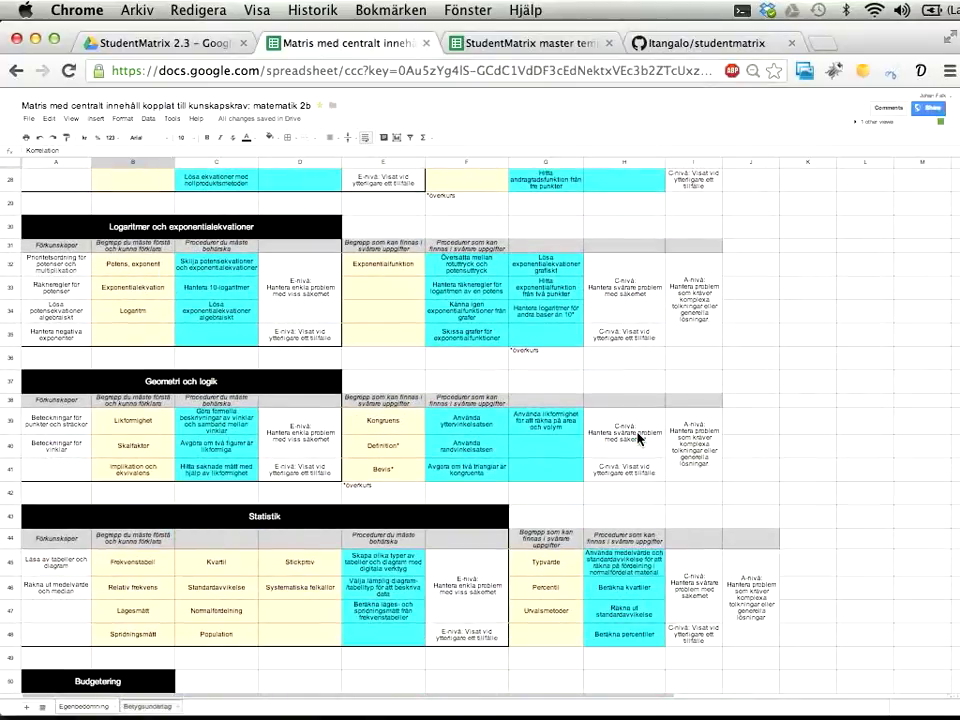
pyautogui.scroll(15, 638, 437)
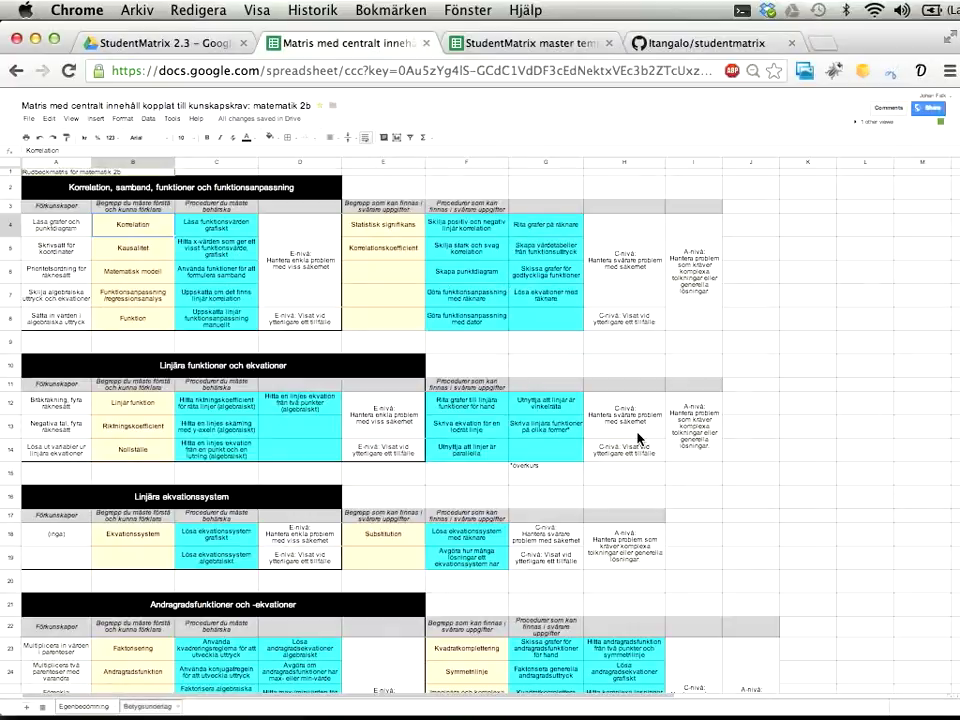
pyautogui.press('super+0')
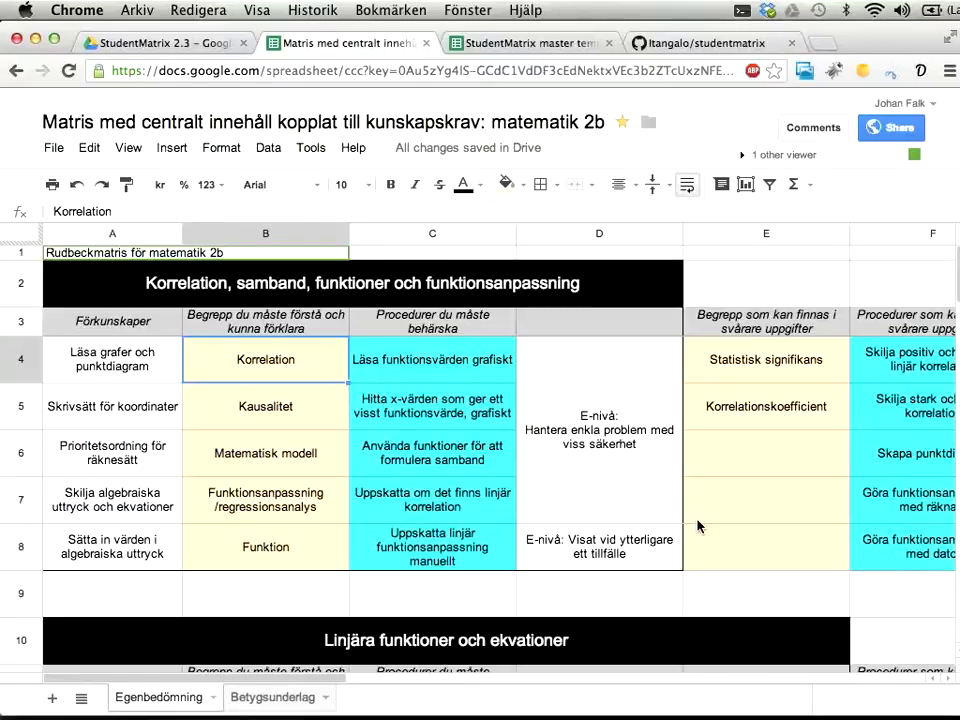
pyautogui.click(555, 291)
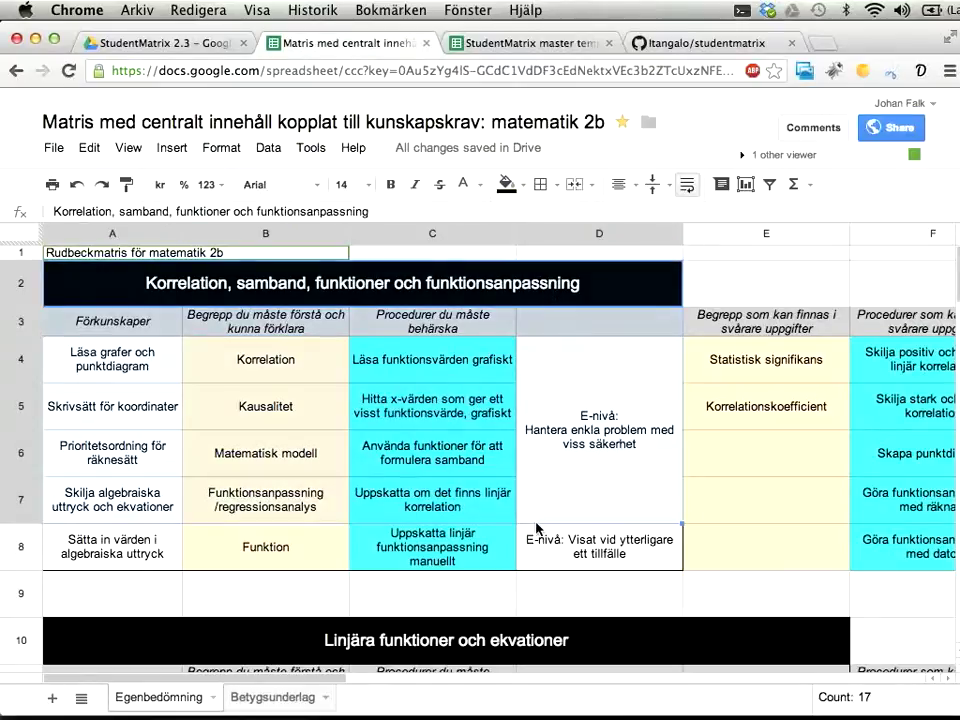
pyautogui.click(705, 452)
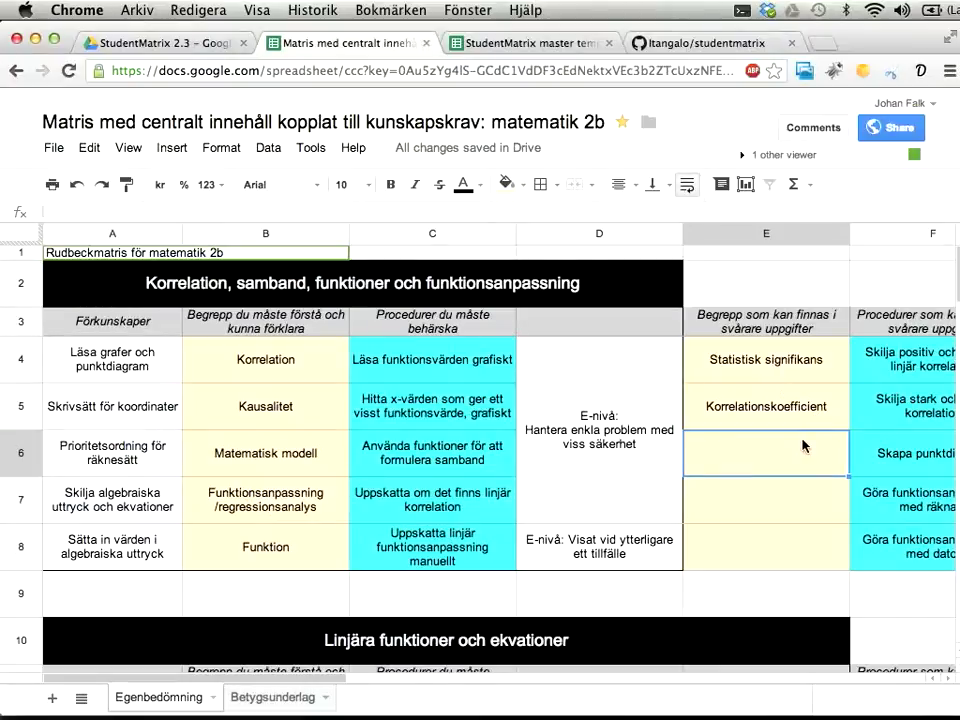
pyautogui.hscroll(5, 801, 444)
pyautogui.hscroll(-5, 805, 444)
# Try a bright green fill on cells C6:C7 of the Korrelation section and undo it
pyautogui.moveTo(418, 465); pyautogui.dragTo(414, 508)
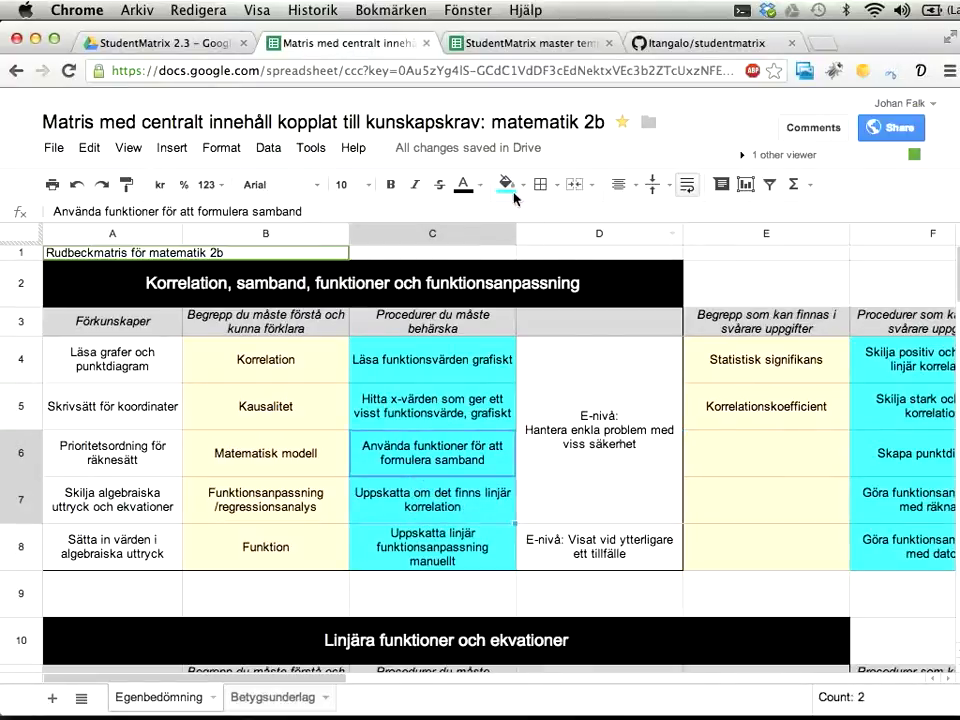
pyautogui.click(509, 186)
pyautogui.click(583, 265)
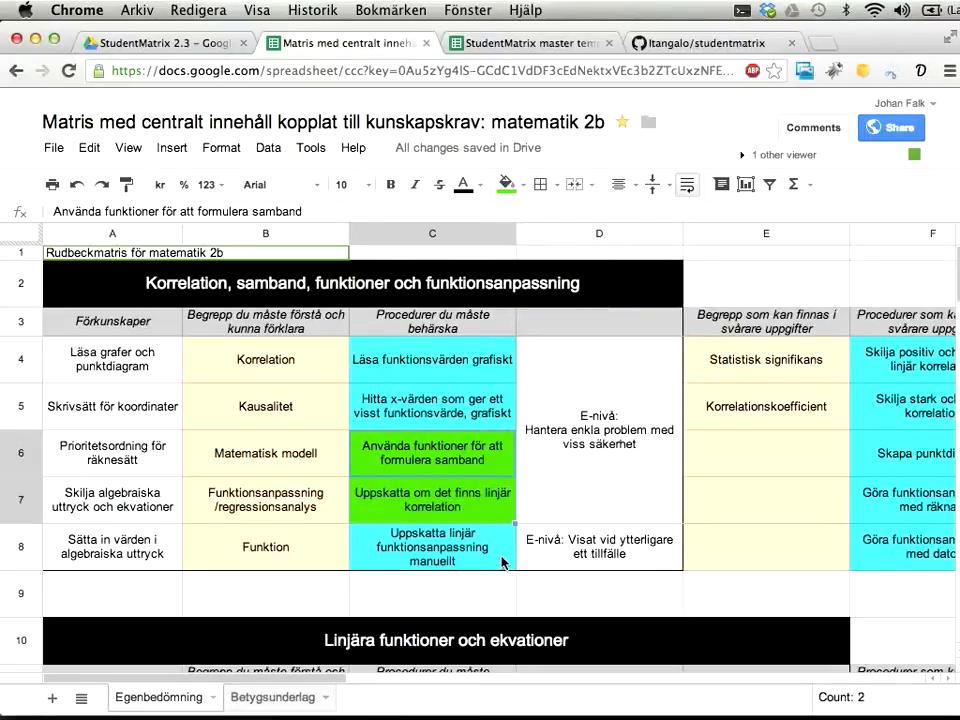
pyautogui.press('super+z')
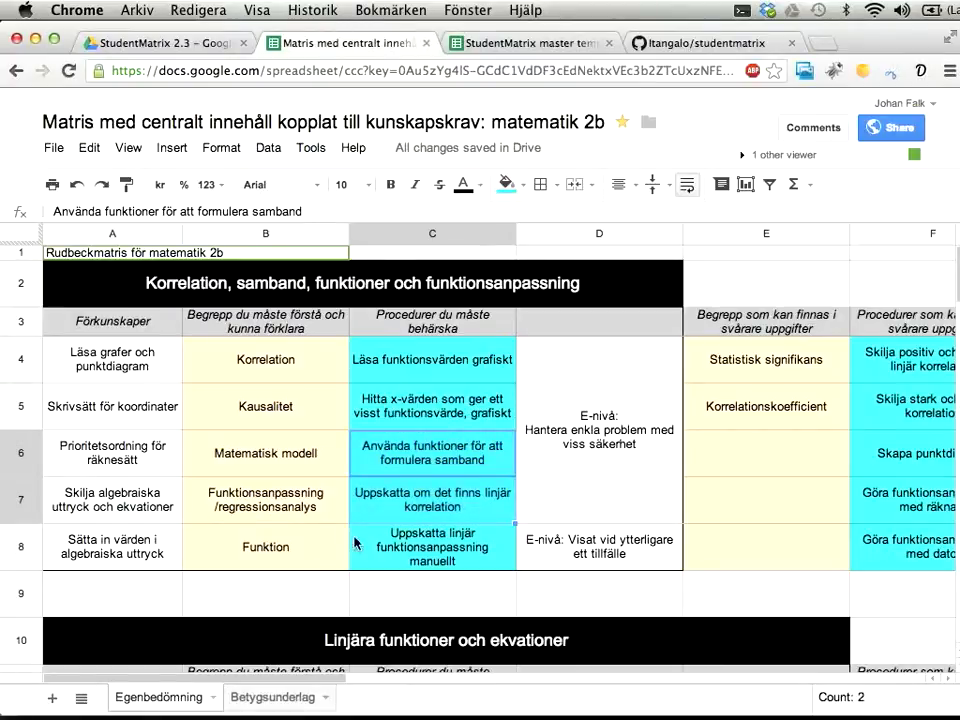
# Compare the Betygsunderlag sheet's concept and procedure cells B4:C8 with the Egenbedömning sheet, finishing on cell C6 of Egenbedömning
pyautogui.press('Up')
pyautogui.press('Up')
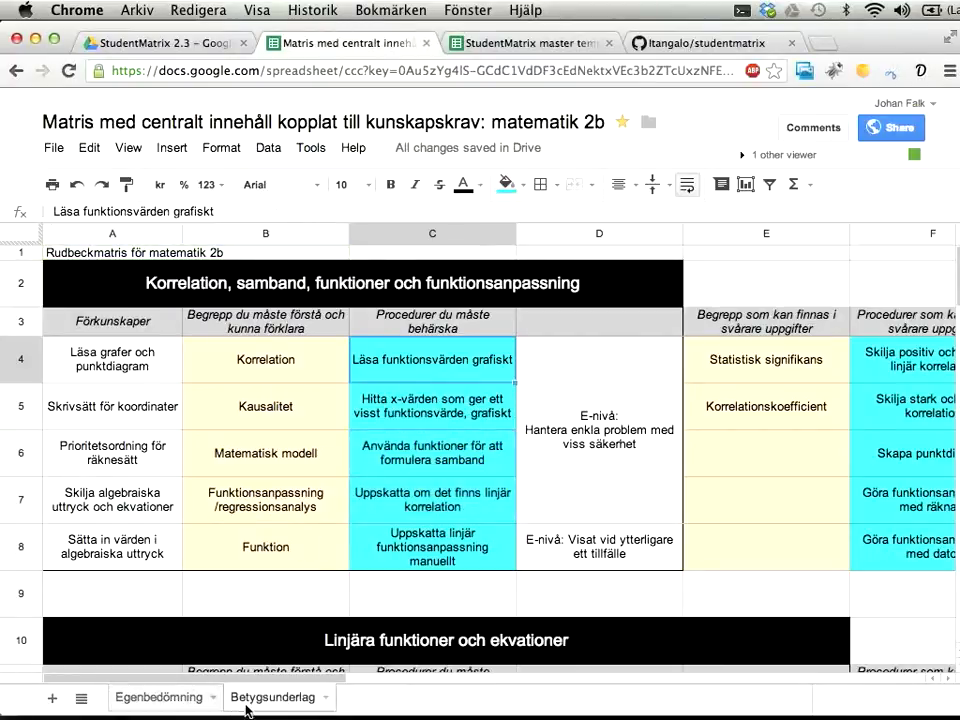
pyautogui.moveTo(275, 386); pyautogui.dragTo(395, 537)
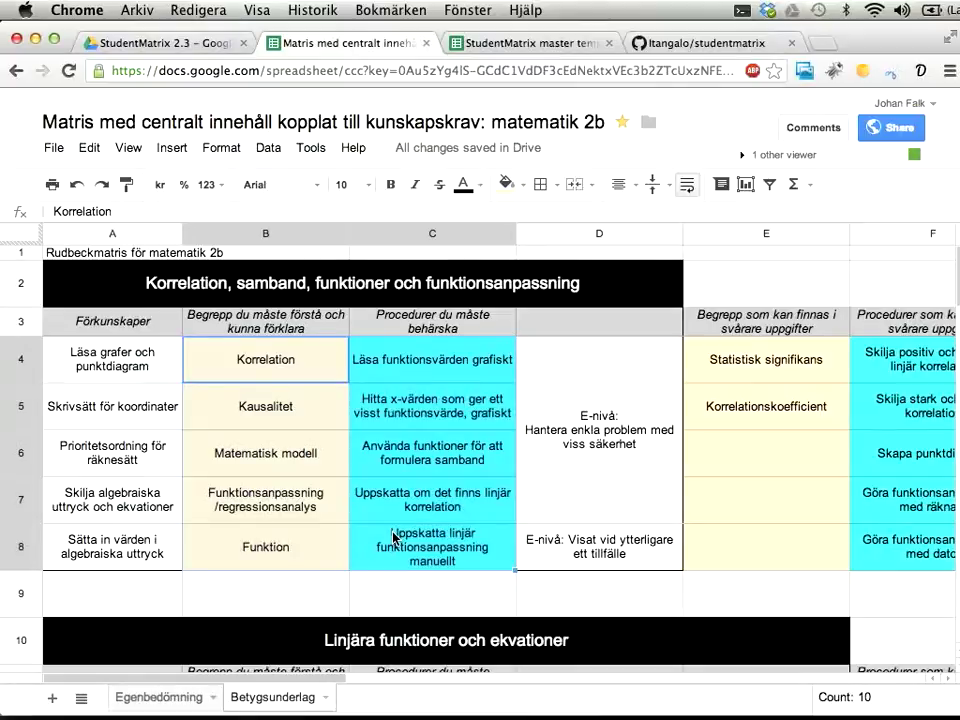
pyautogui.click(155, 703)
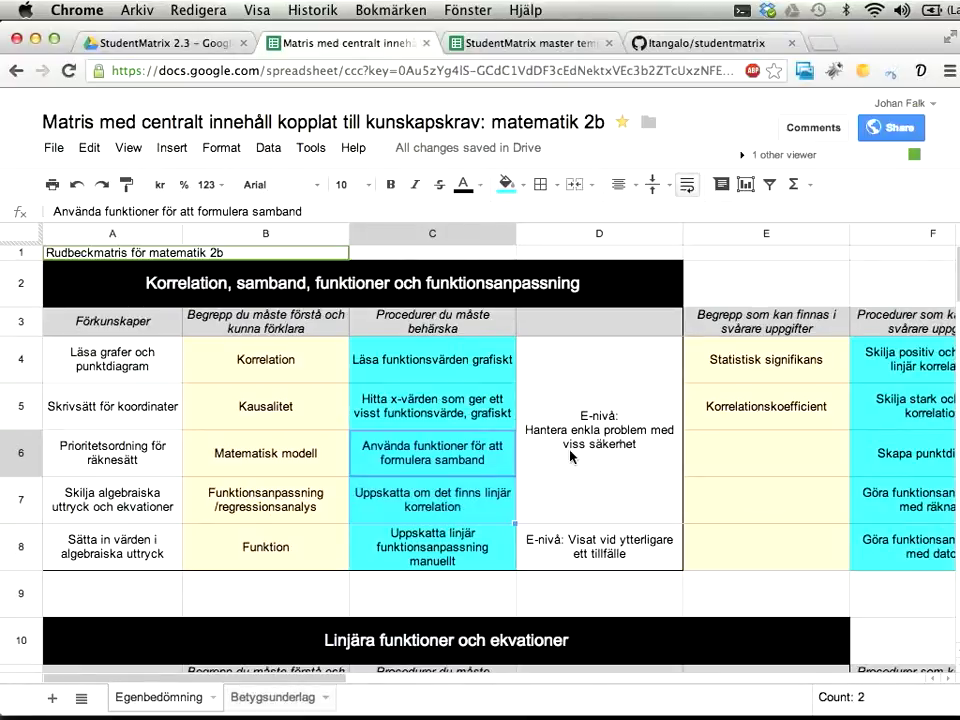
pyautogui.click(492, 452)
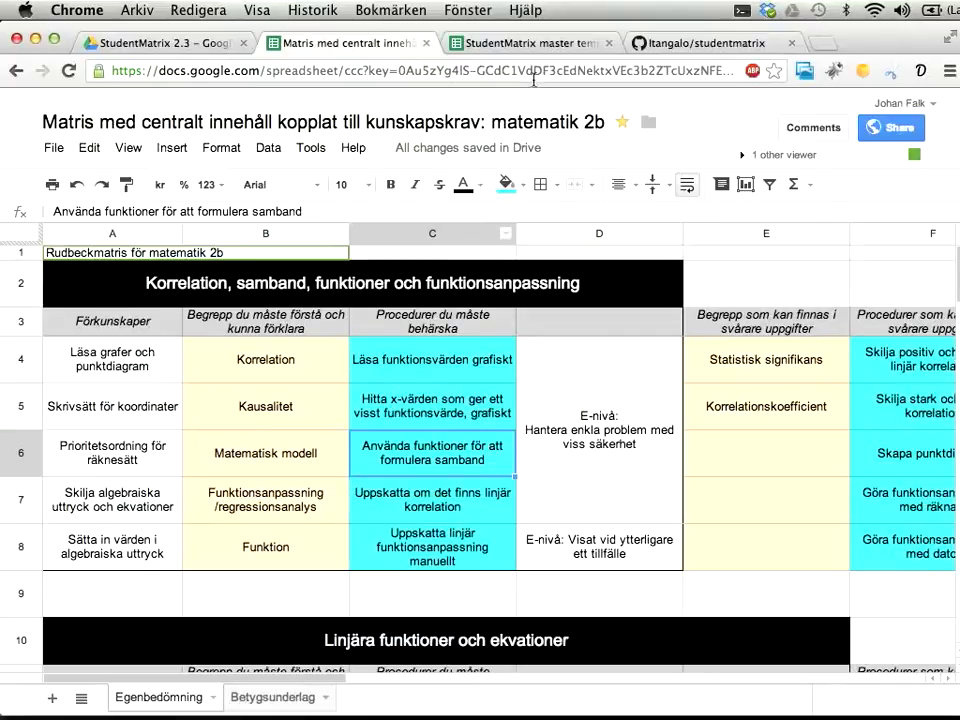
# Switch to the StudentMatrix master template and review its Student sheets commands without running any of them
pyautogui.click(508, 44)
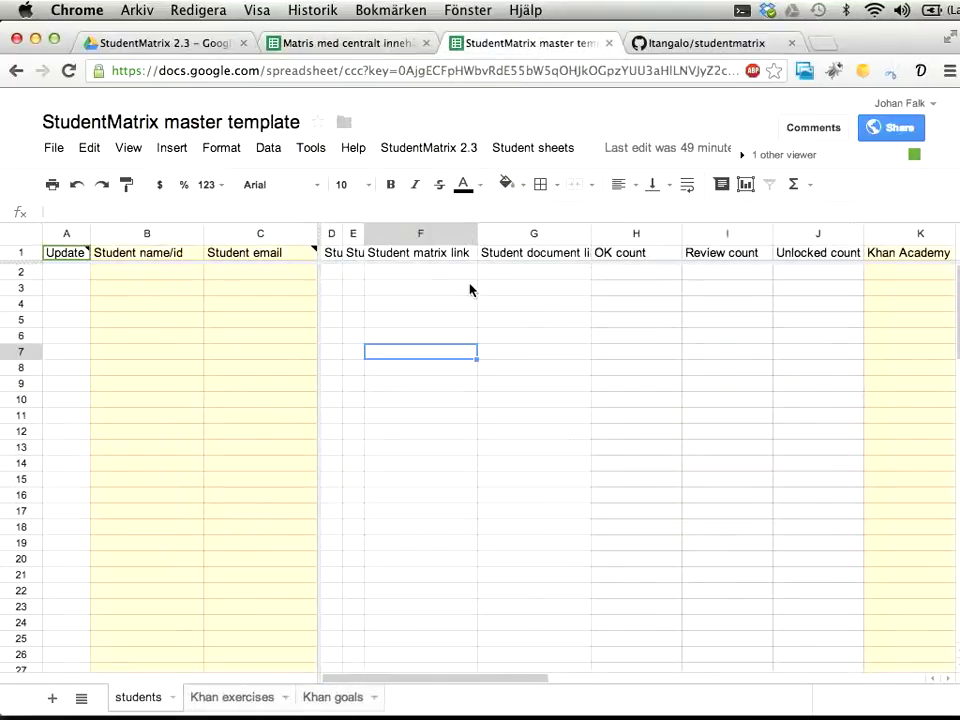
pyautogui.click(518, 150)
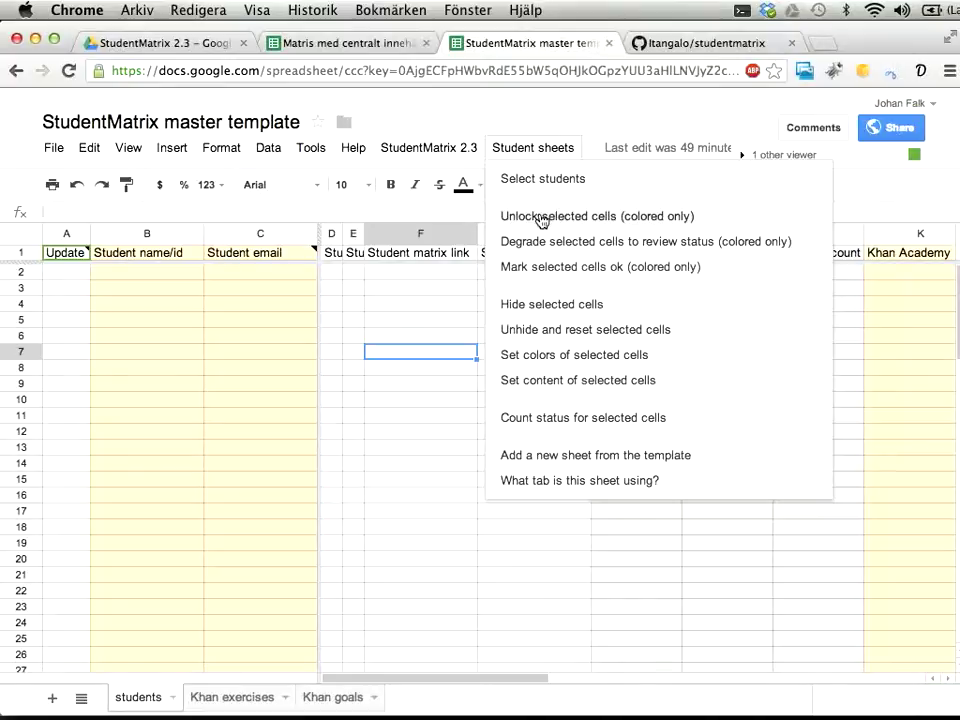
pyautogui.click(539, 151)
# Revisit the matematik 2b matrix, view the Itangalo/studentmatrix repository on GitHub, and return to the StudentMatrix master template
pyautogui.click(310, 44)
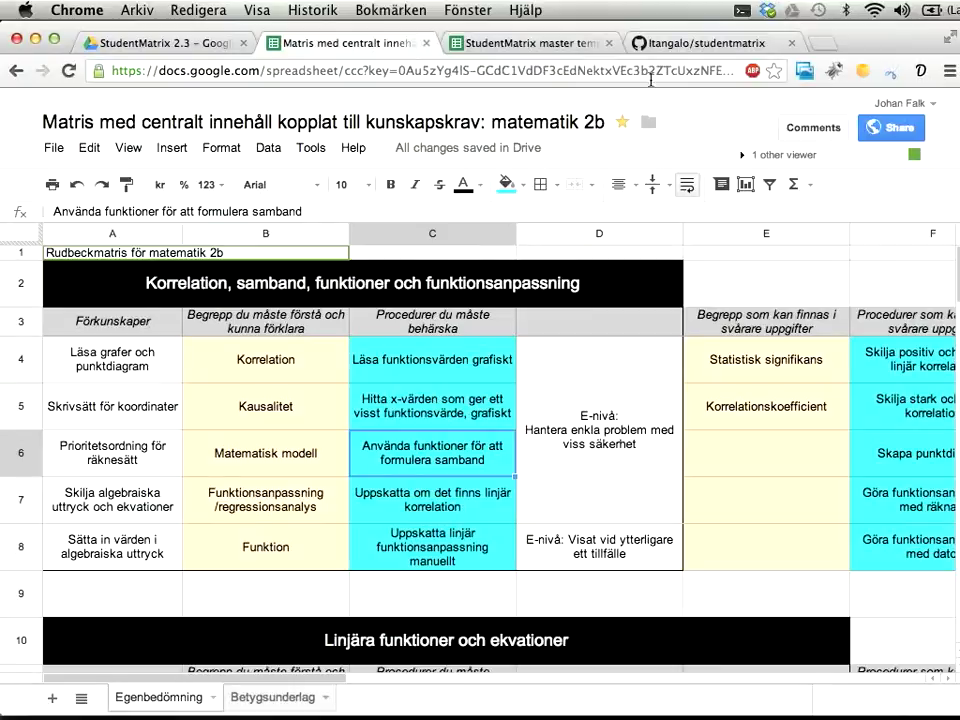
pyautogui.click(667, 52)
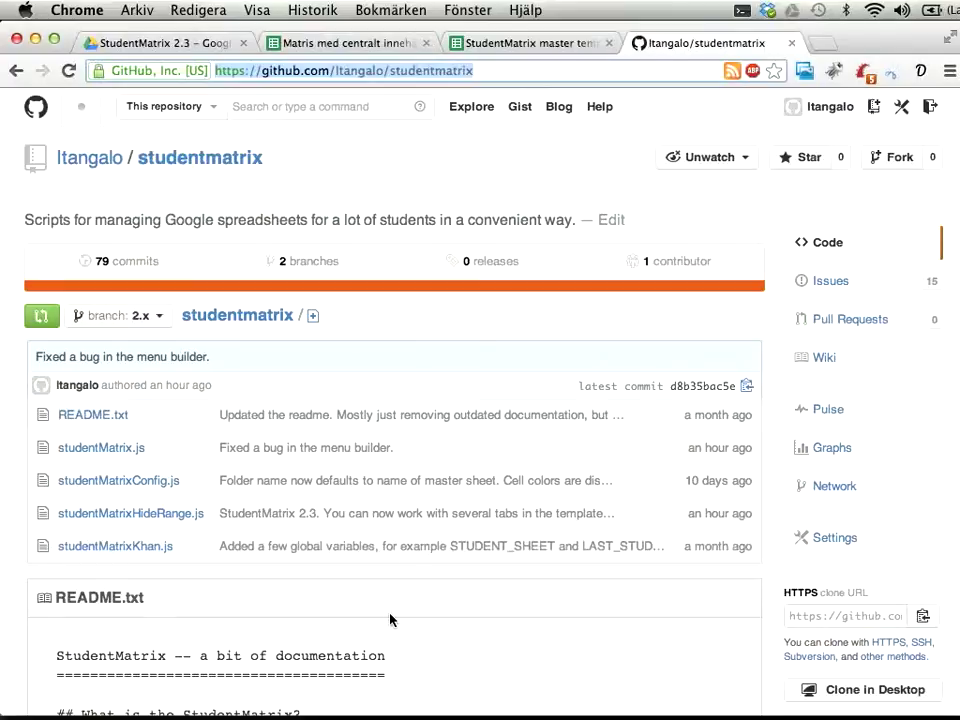
pyautogui.click(522, 43)
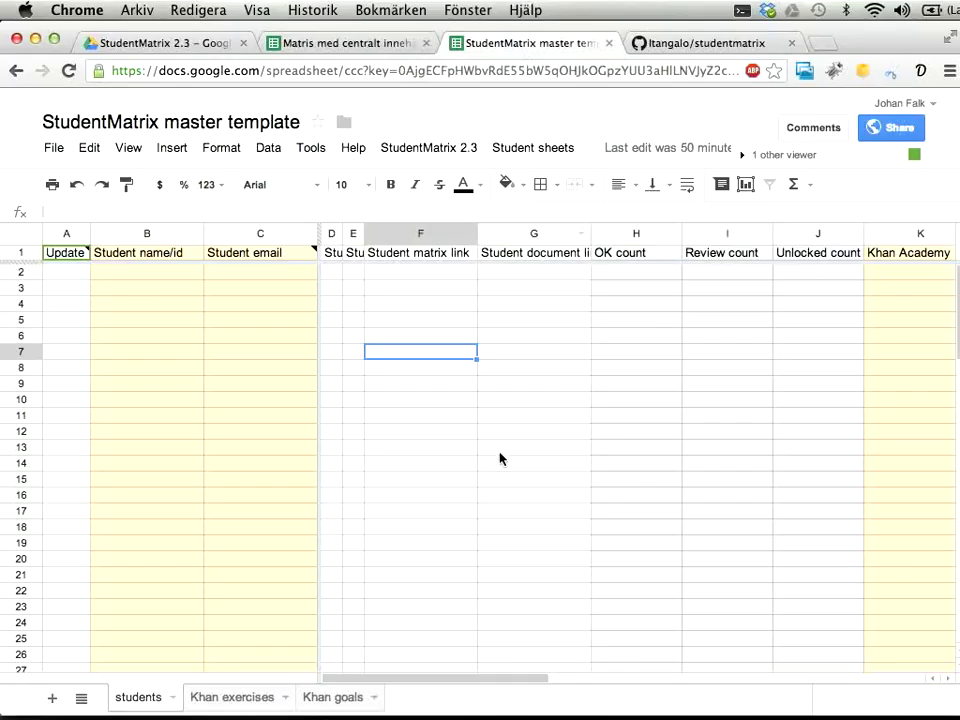